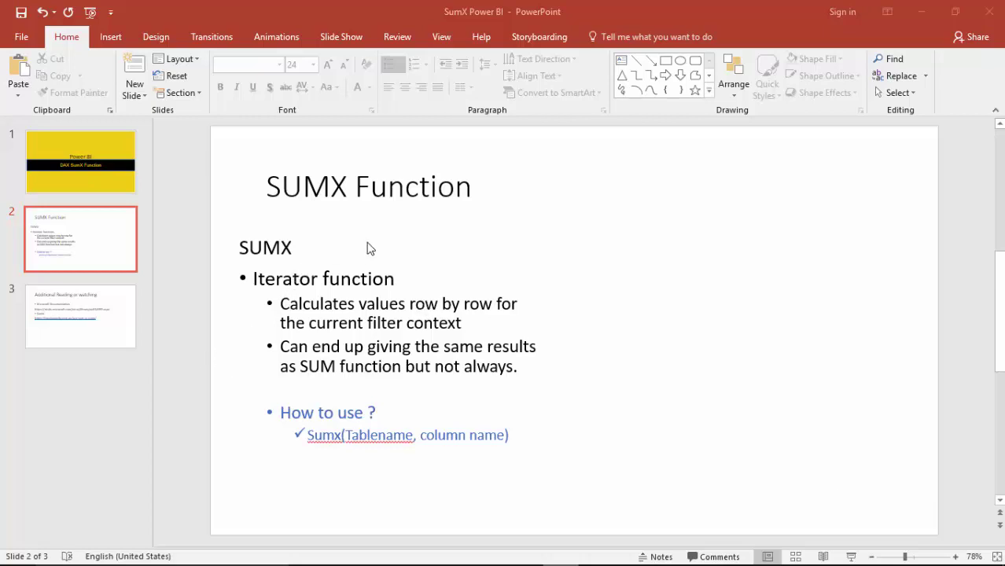
left_click(922, 13)
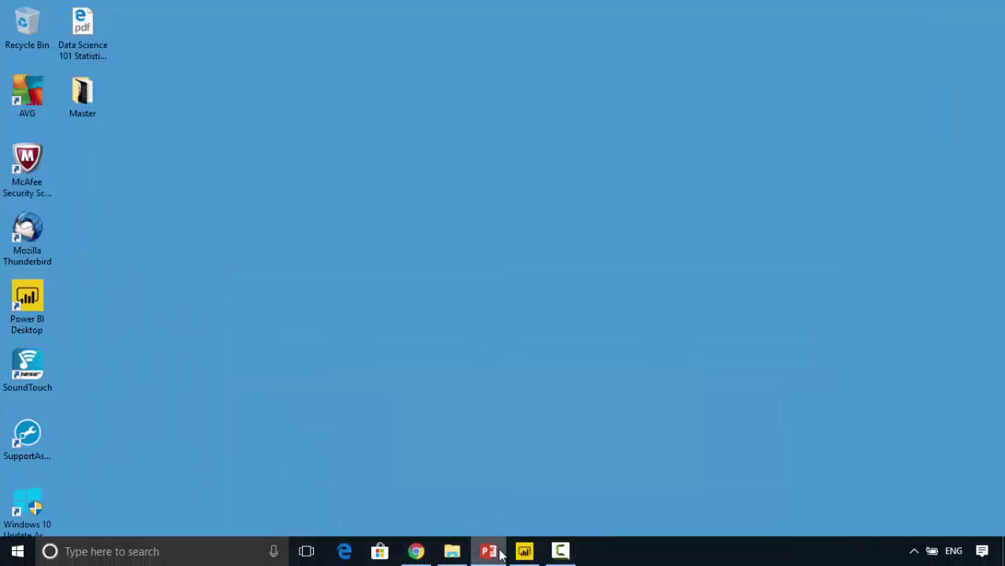
left_click(416, 551)
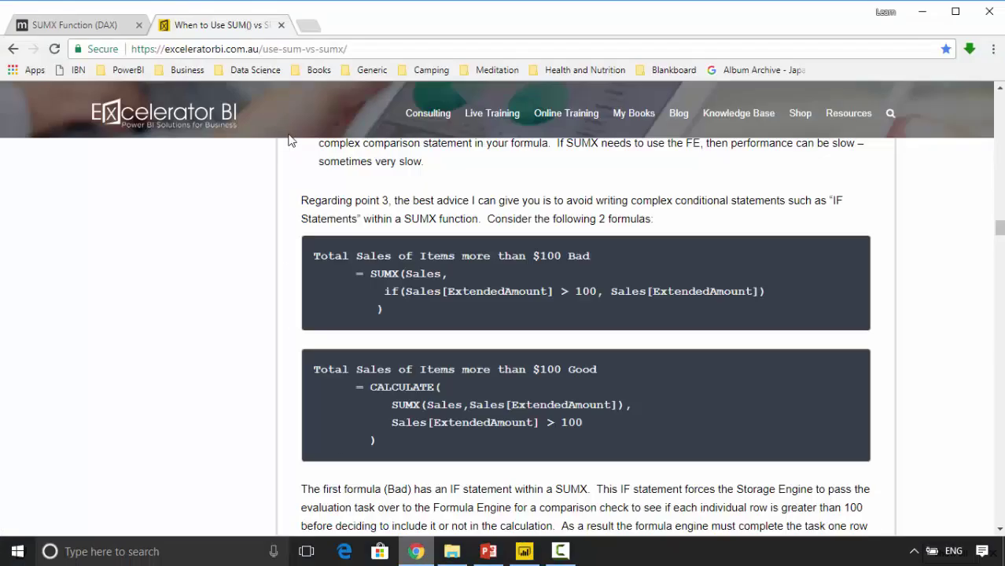
left_click(72, 21)
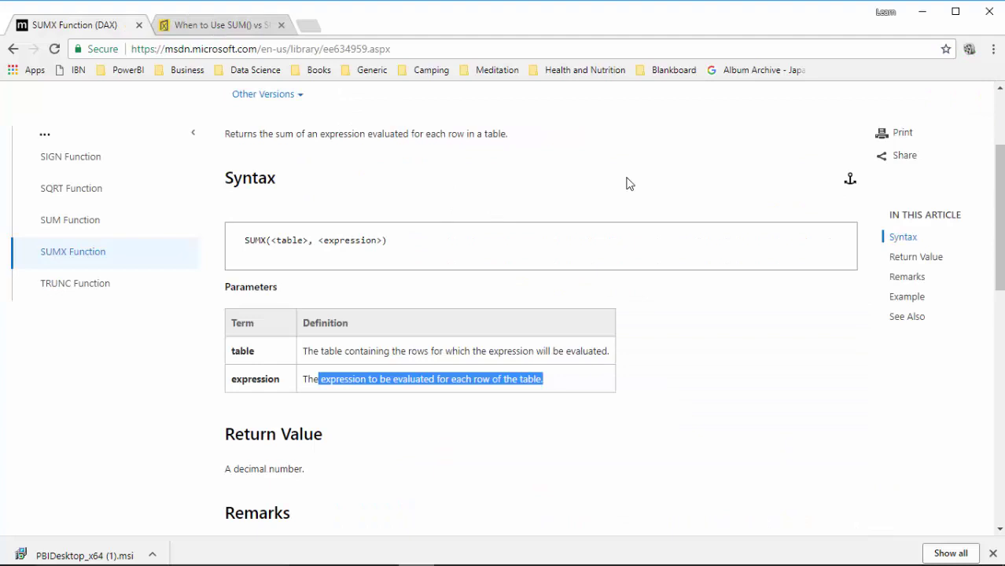
left_click_drag(1001, 232, 1003, 183)
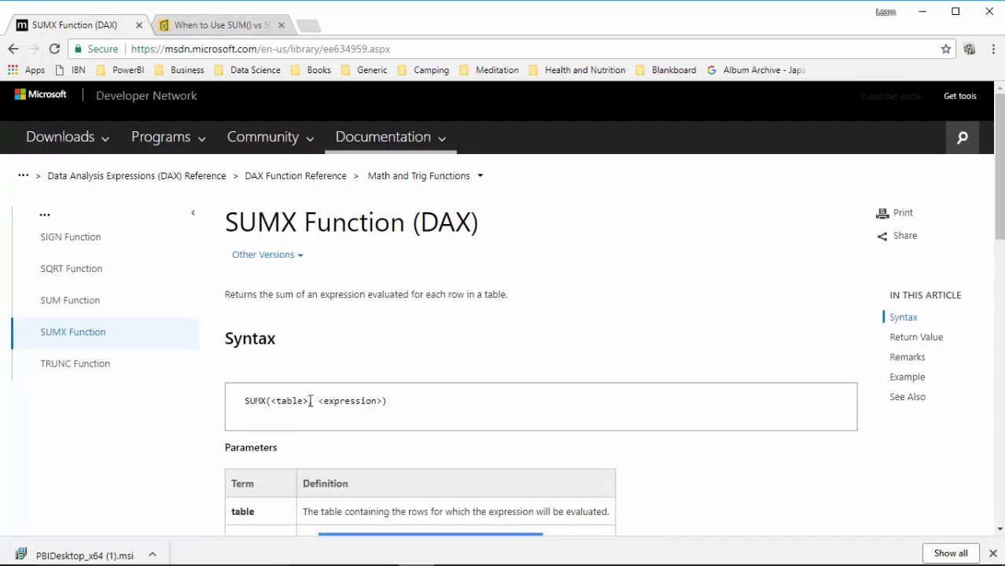
left_click_drag(310, 401, 271, 401)
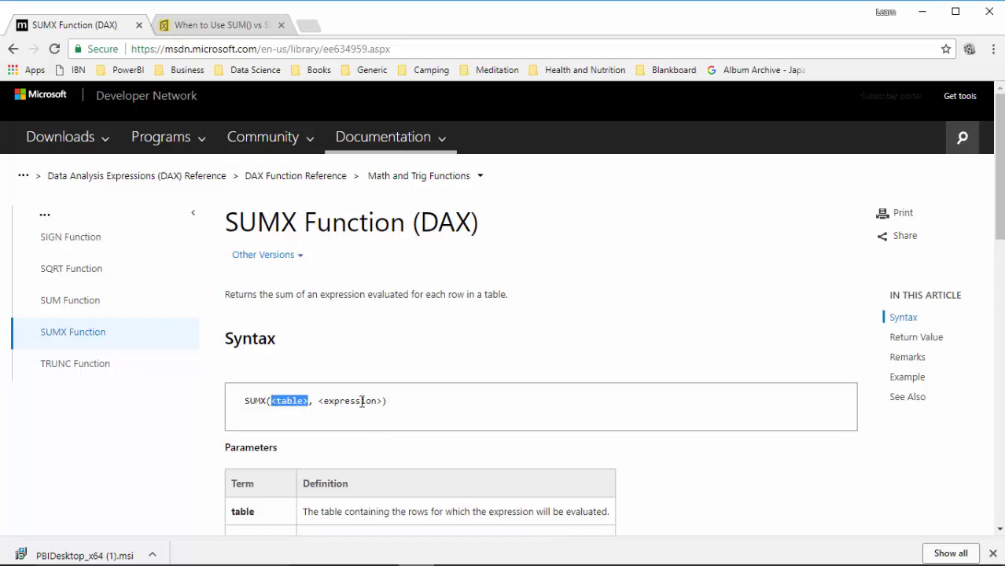
left_click(357, 400)
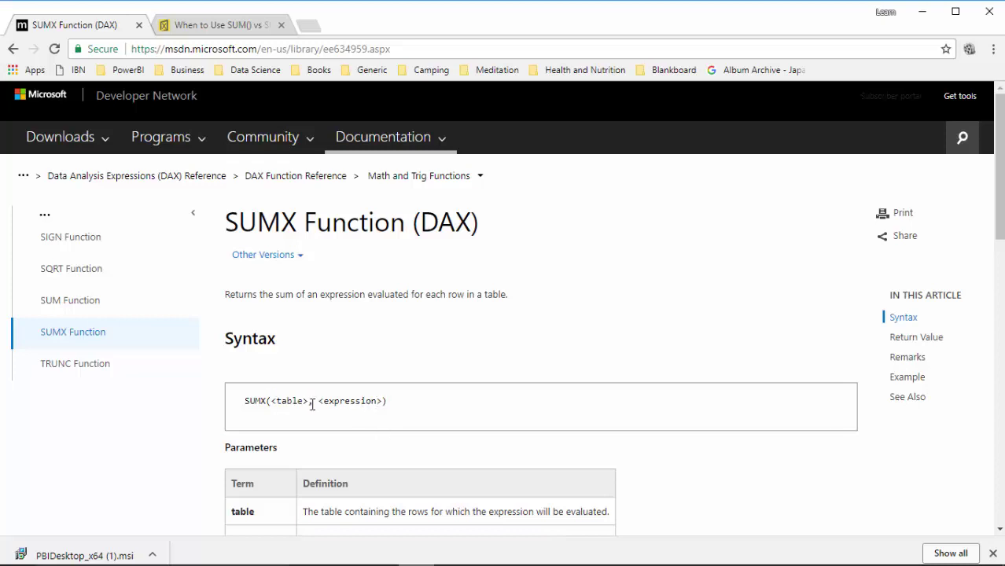
left_click_drag(386, 402, 317, 401)
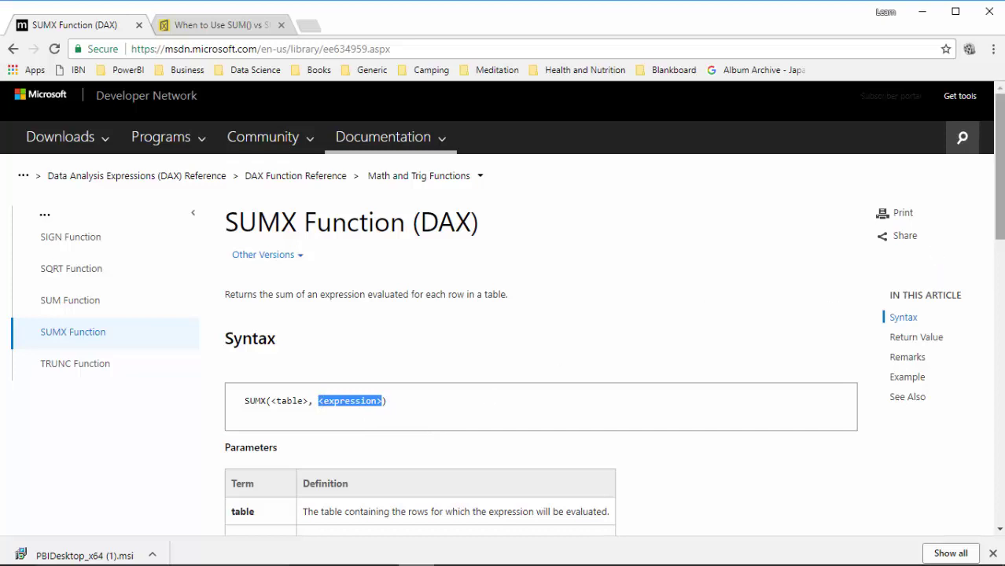
left_click_drag(998, 157, 998, 168)
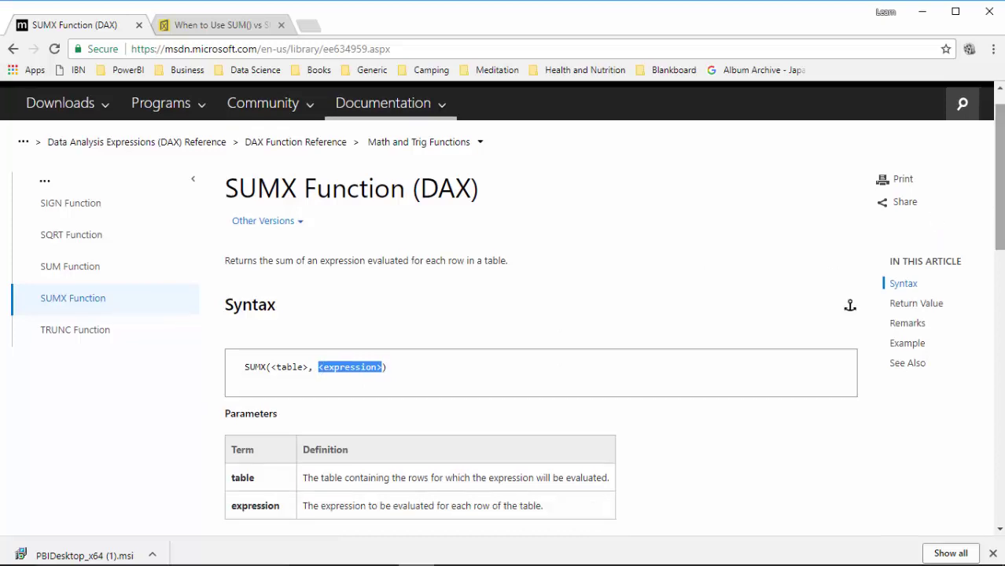
left_click(923, 11)
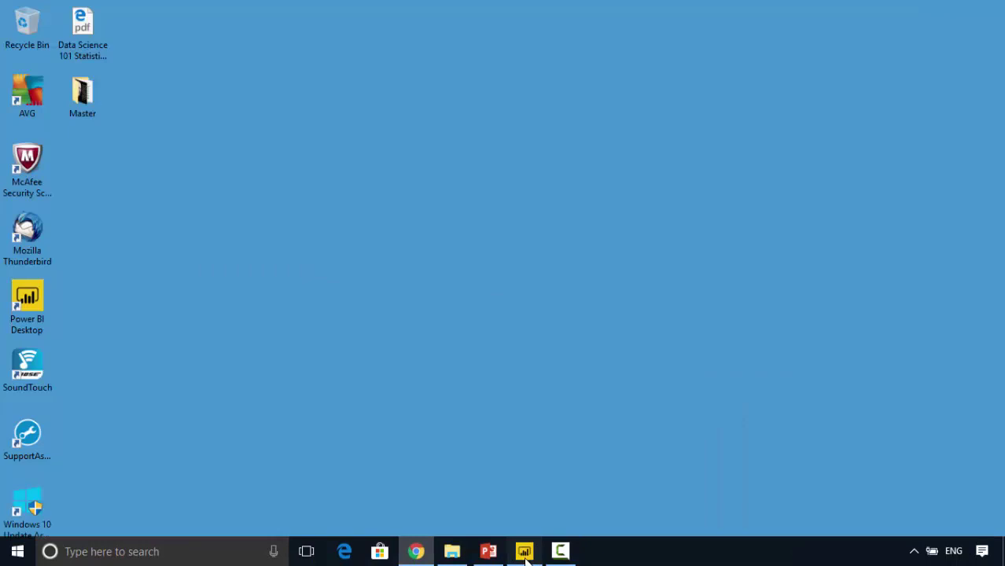
- Bring up the Power BI report and collapse the DimDate, DimProductSubcategory and DimProductCategory tables
left_click(525, 553)
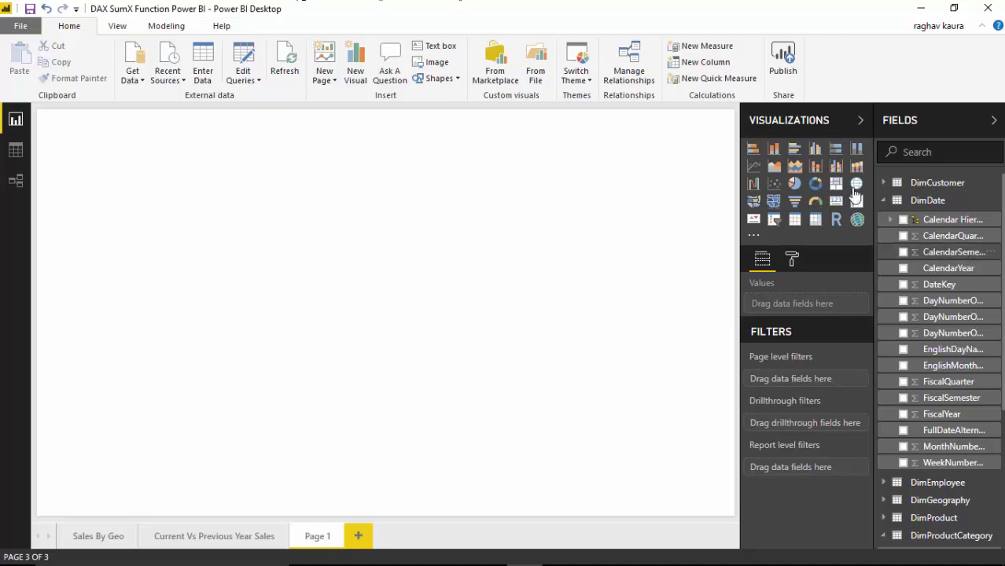
left_click(885, 202)
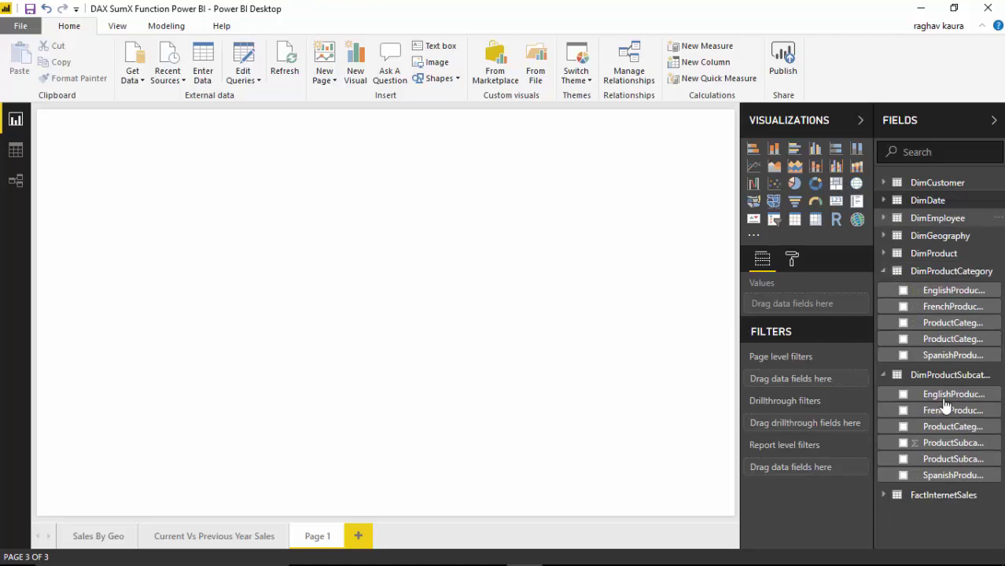
left_click(884, 376)
left_click(882, 271)
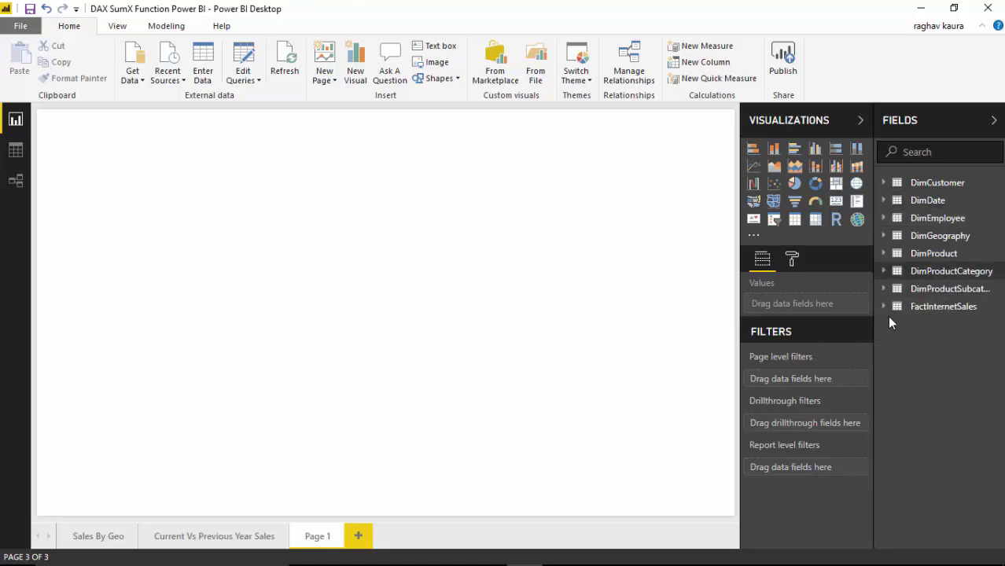
- Expand FactInternetSales and select its SalesAmount field
left_click(975, 307)
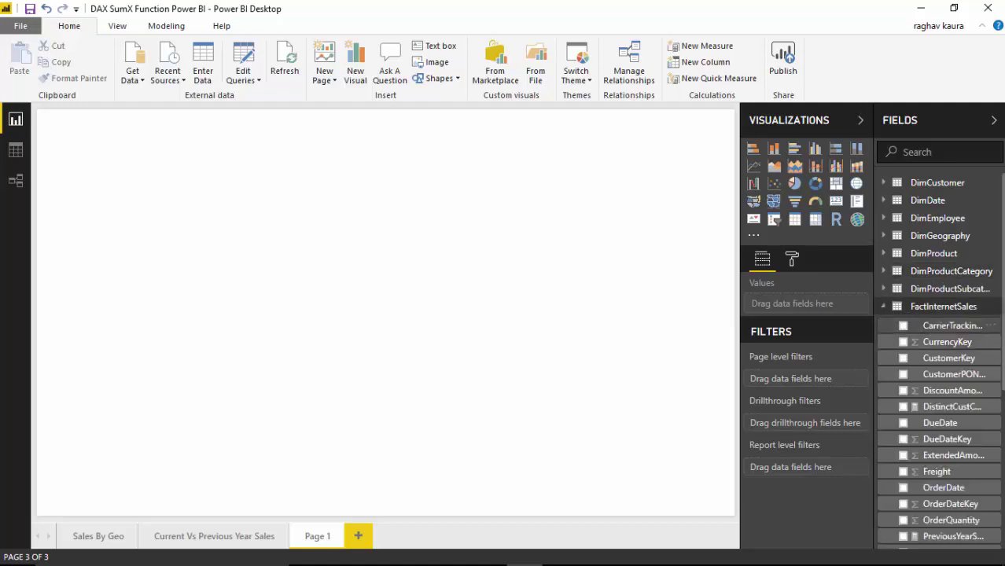
scroll(937, 359, "down", 3)
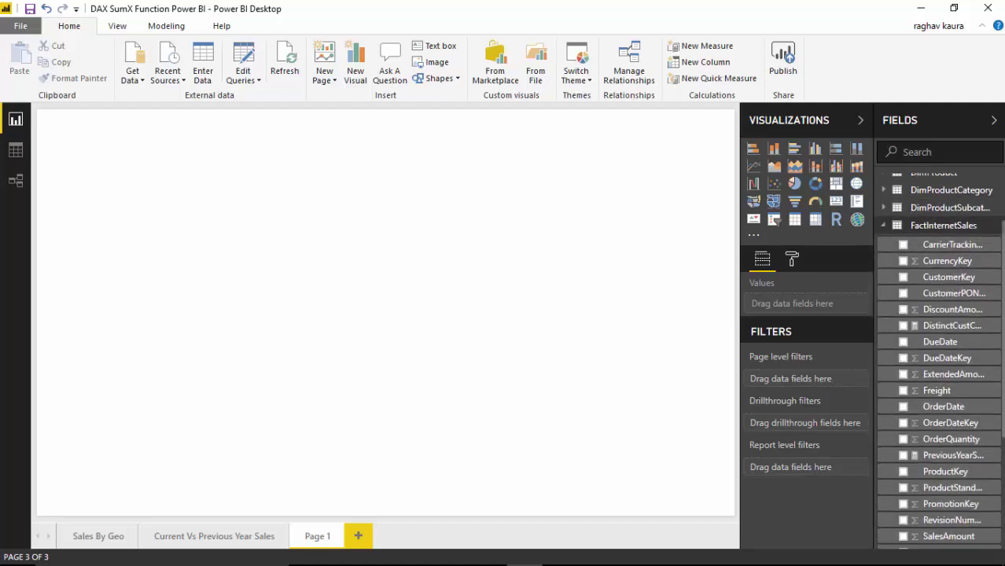
scroll(938, 359, "down", 6)
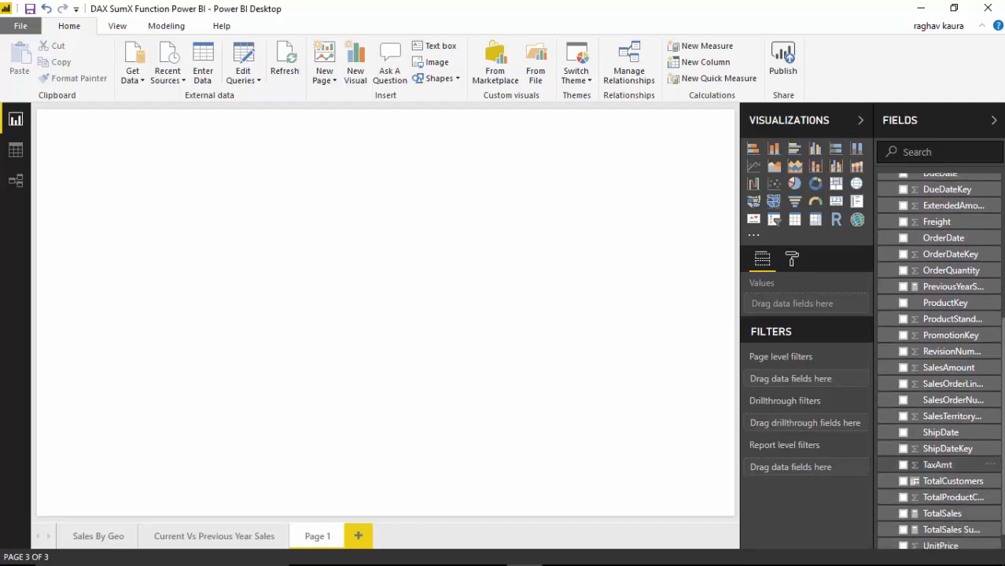
left_click(936, 374)
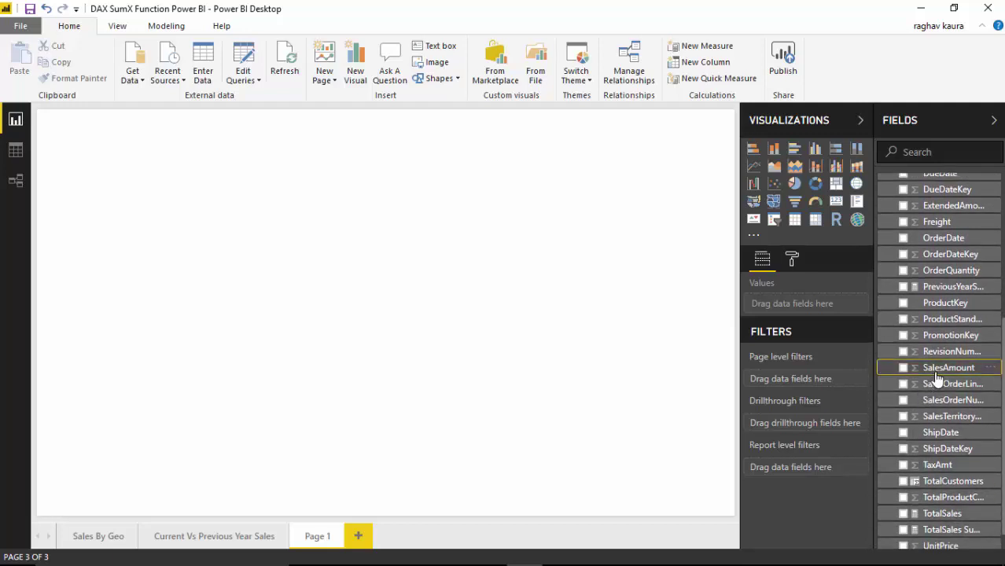
scroll(1002, 435, "down", 1)
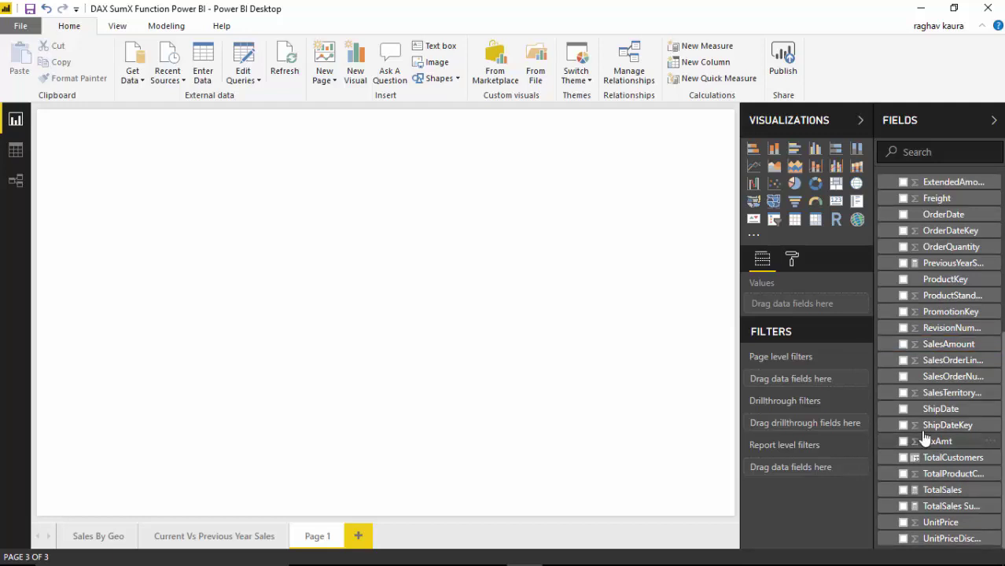
- Review the TotalSales and TotalSales SumX formulas, highlighting the SalesAmount argument, then commit and close
left_click(943, 490)
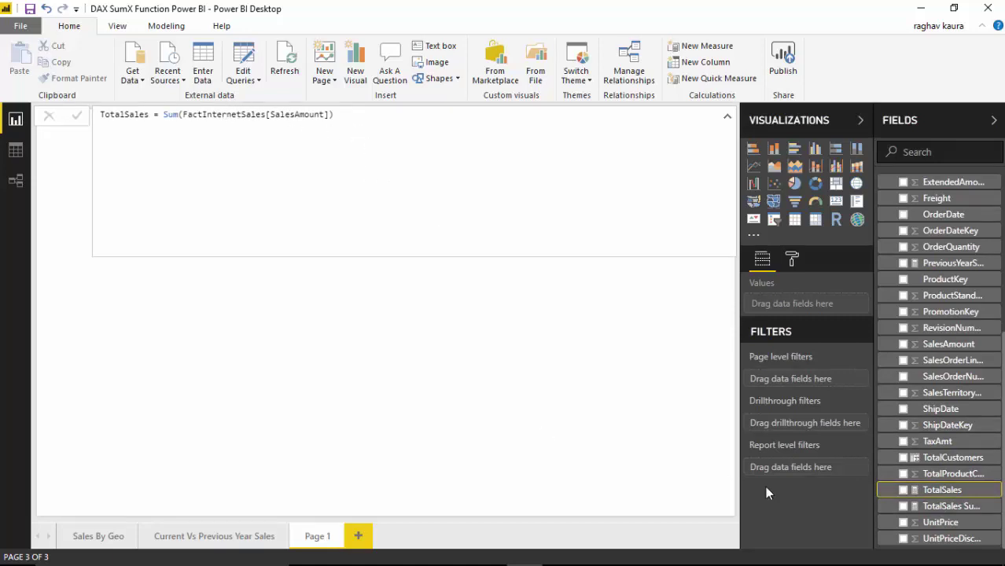
left_click(935, 511)
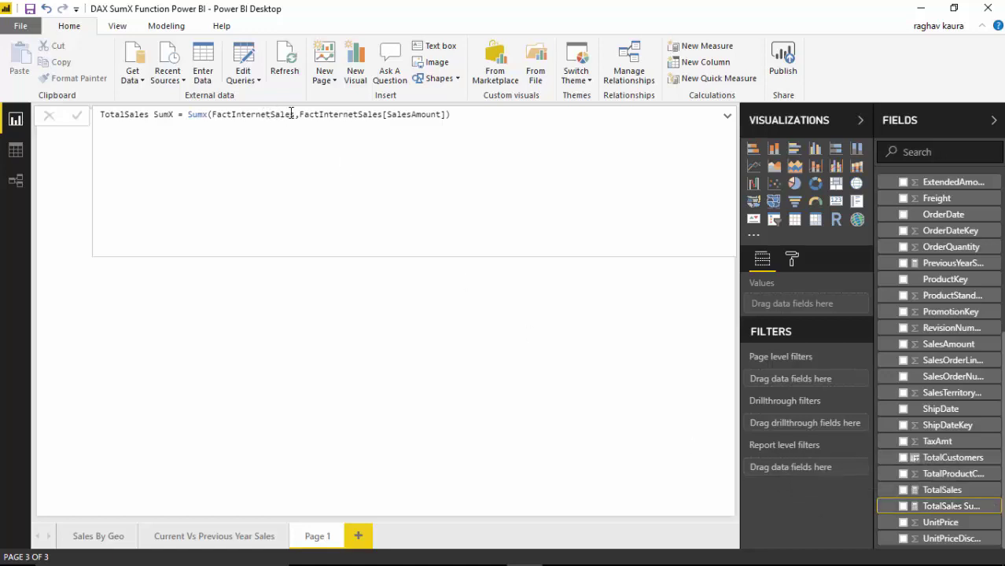
left_click_drag(299, 114, 452, 114)
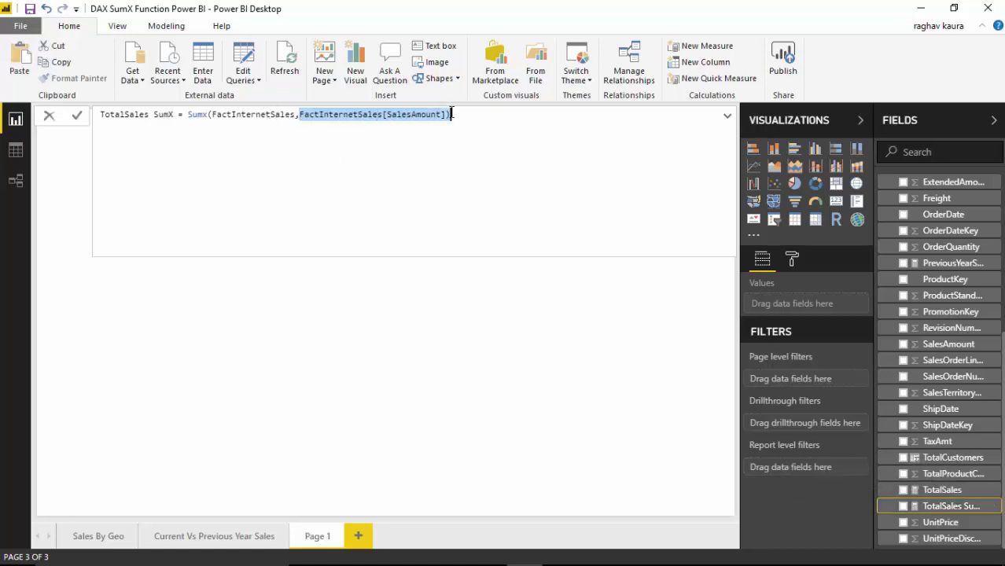
left_click(341, 312)
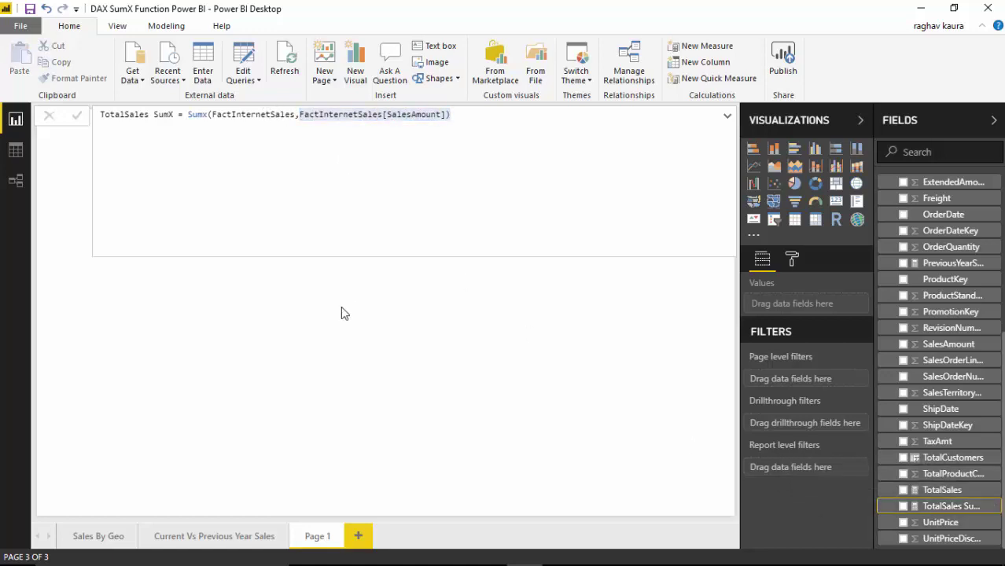
left_click(527, 381)
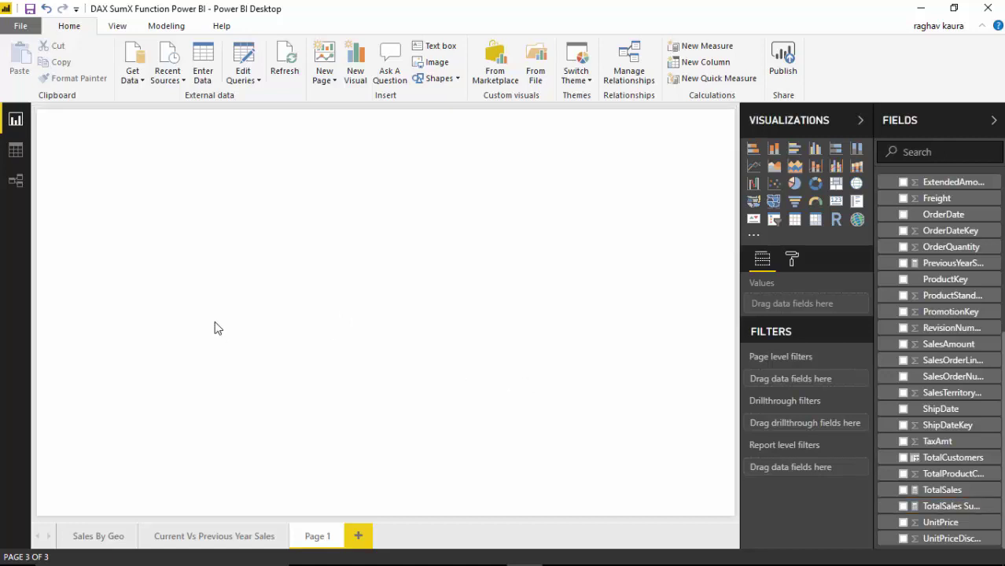
- Chart TotalSales, TotalSales SumX and SalesAmount as columns, enlarged in Focus mode
left_click(903, 490)
left_click(903, 506)
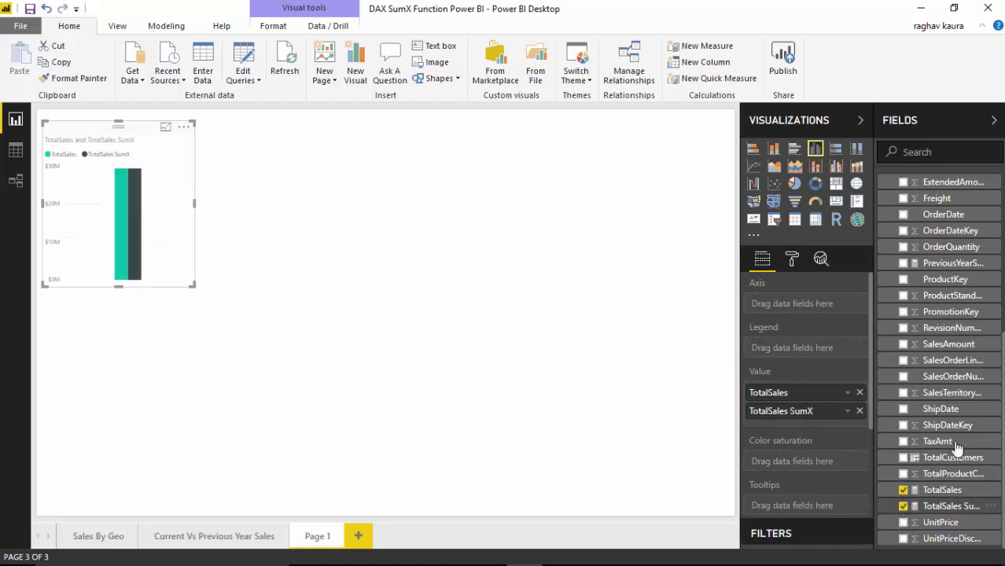
left_click(903, 344)
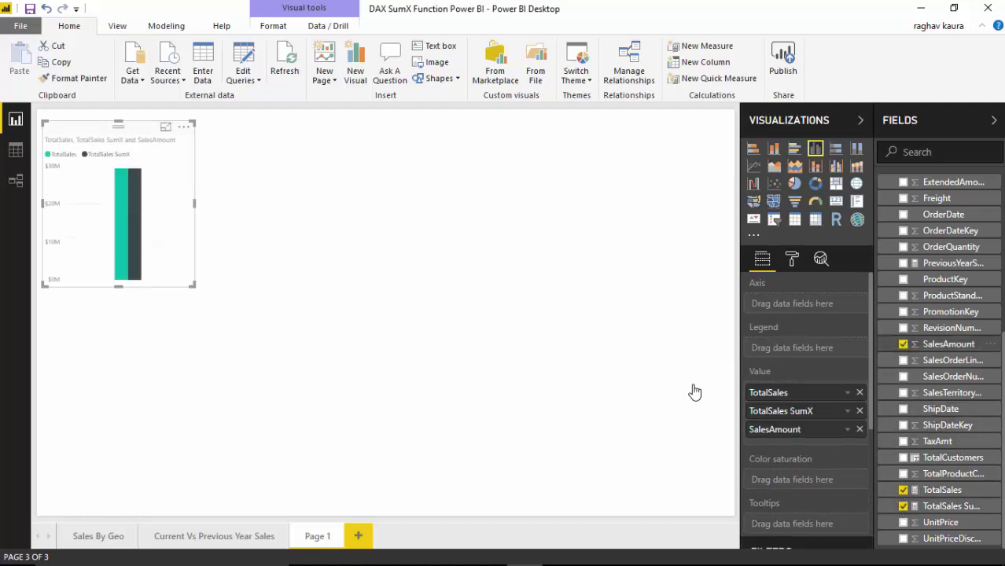
left_click(166, 128)
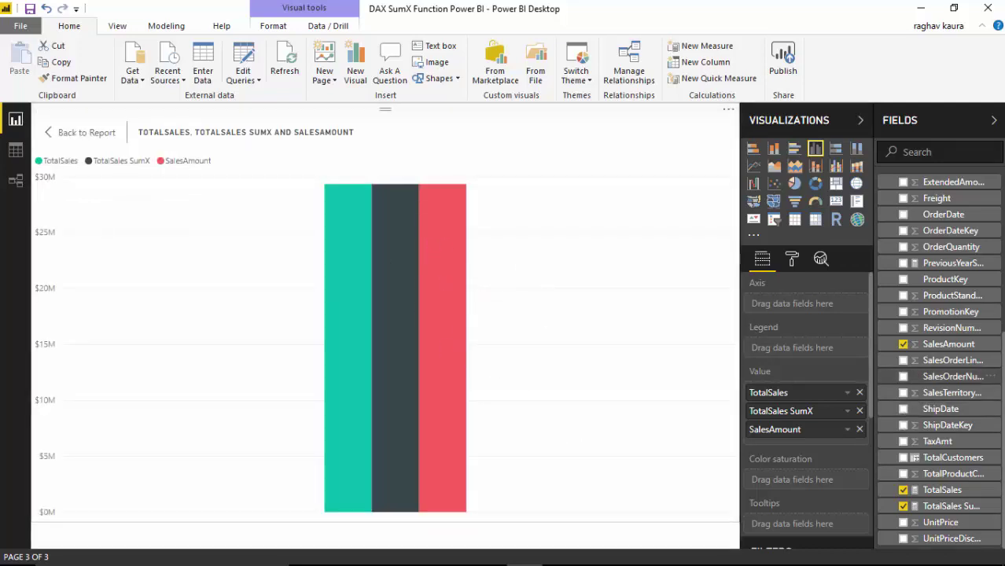
- Break the chart down by DimDate's CalendarYear for 2005–2008
scroll(984, 189, "up", 5)
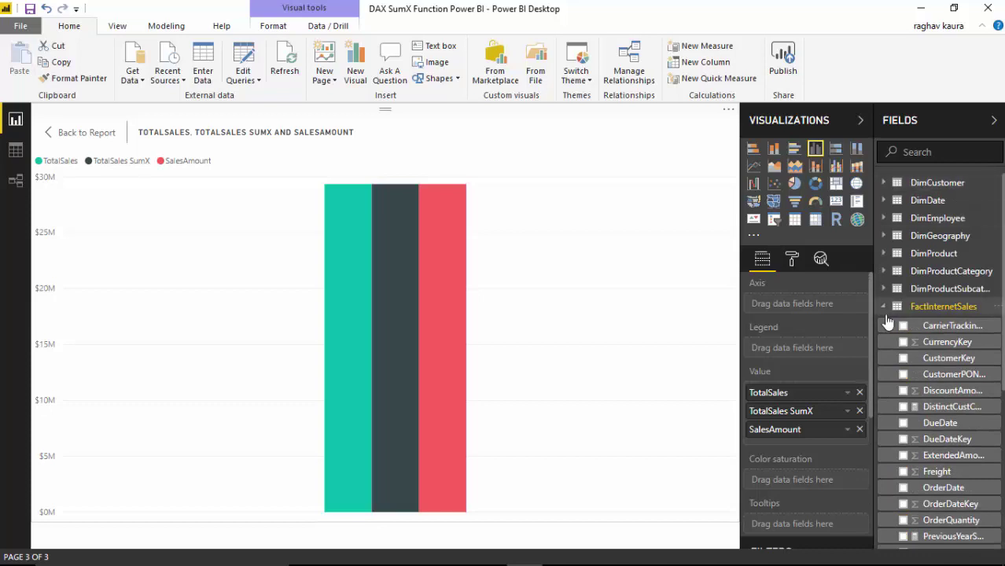
left_click(883, 307)
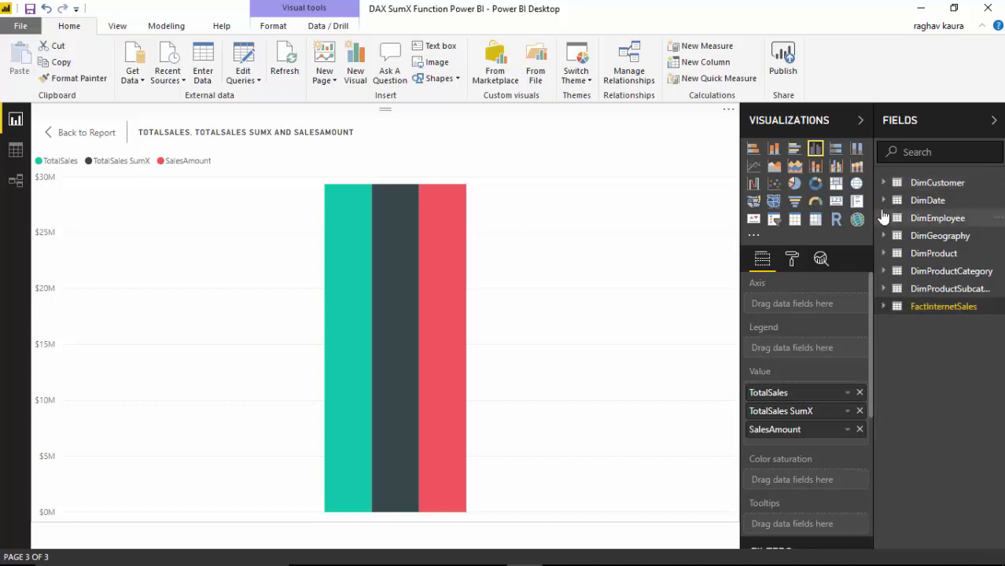
left_click(884, 201)
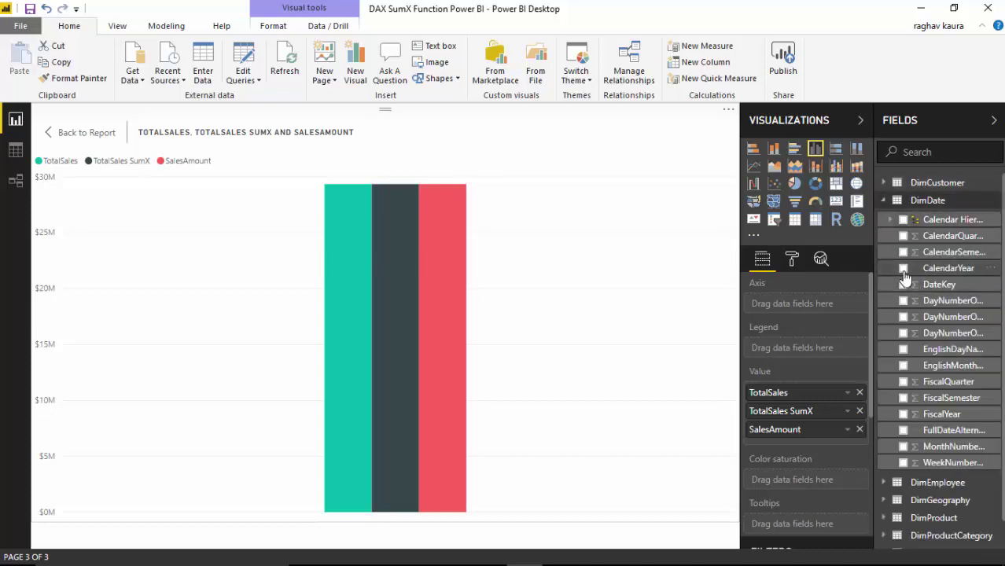
left_click(904, 269)
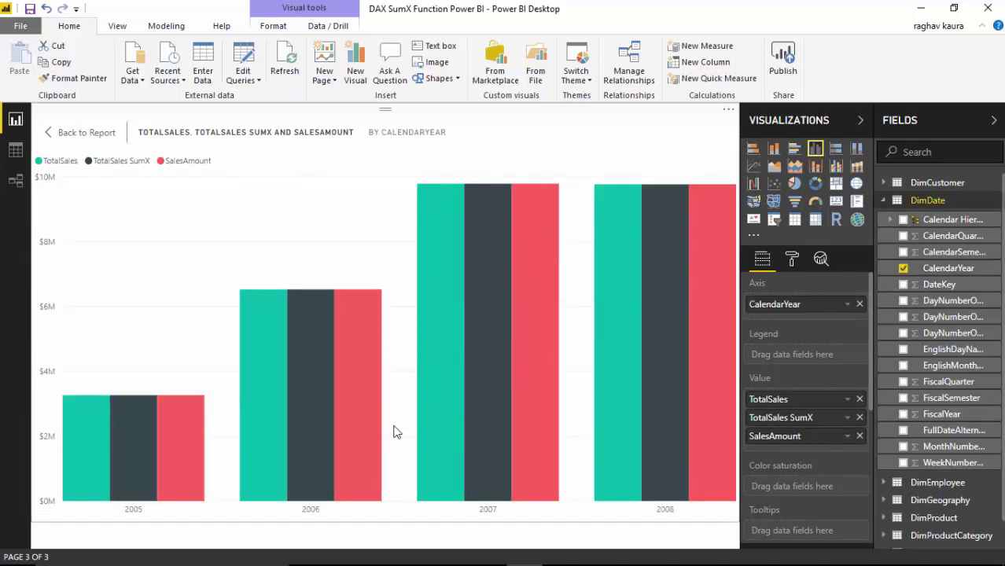
- Add EnglishProductCategoryName beneath CalendarYear, drill down to Bikes, Accessories and Clothing, then minimize Power BI
left_click(882, 200)
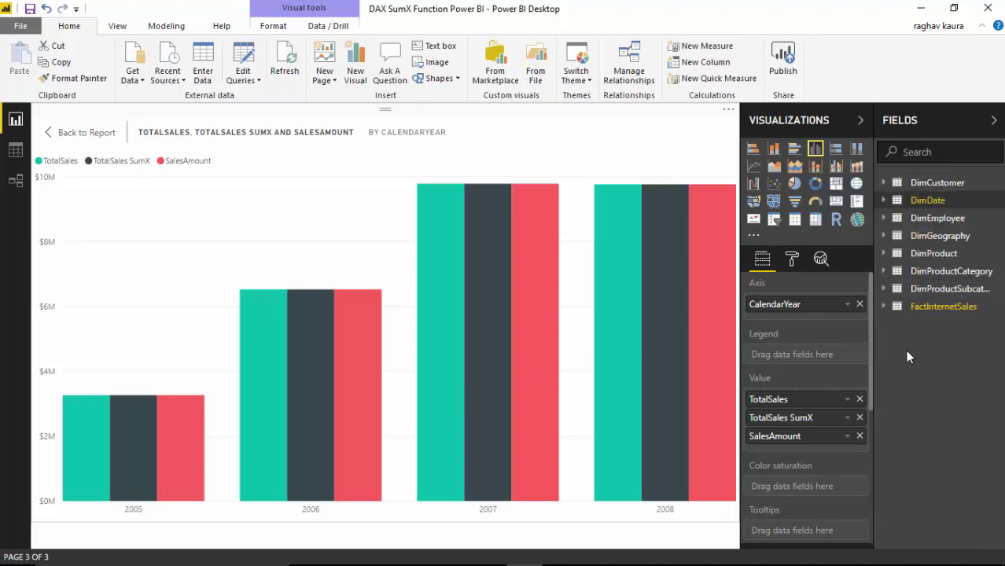
left_click(883, 271)
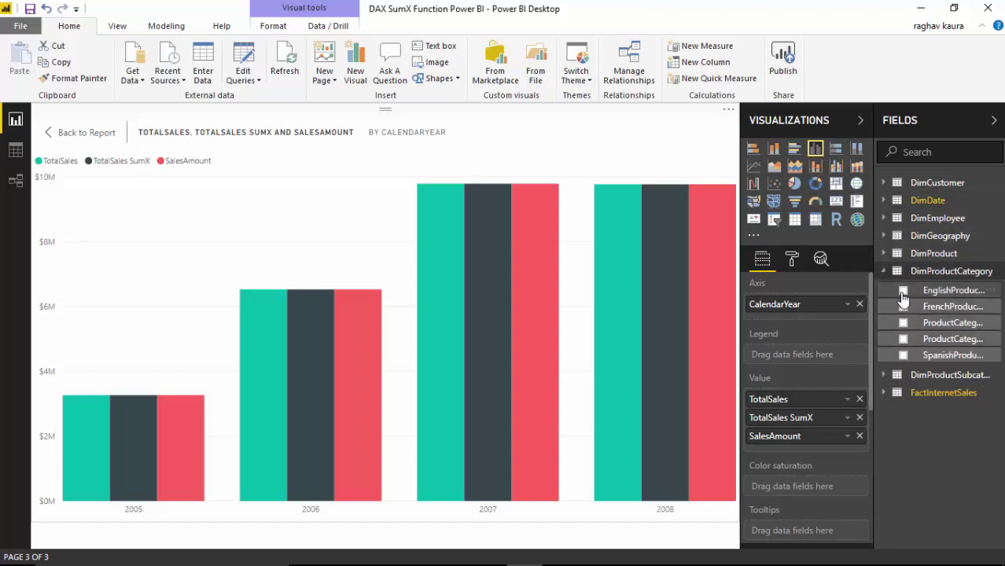
left_click(904, 291)
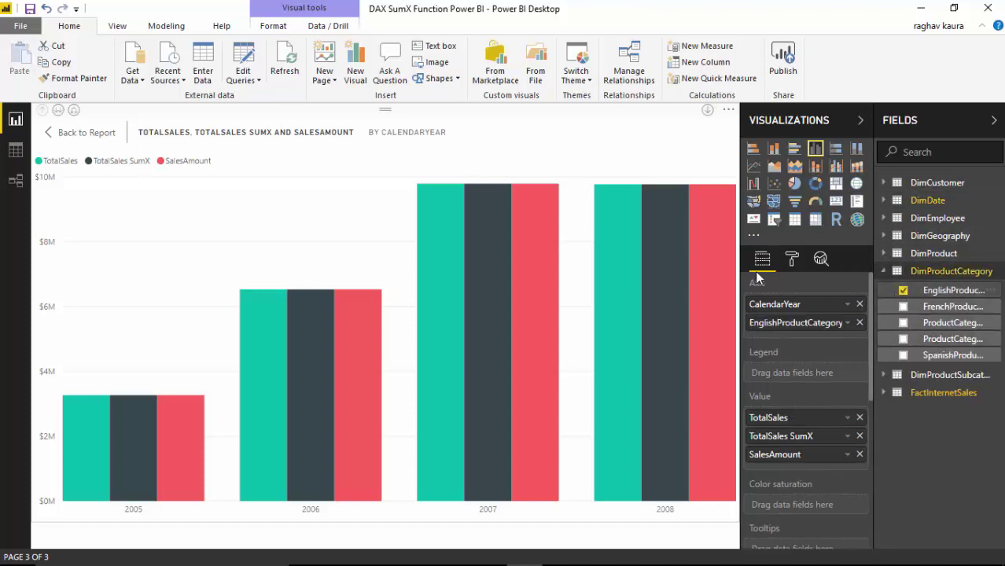
left_click(59, 113)
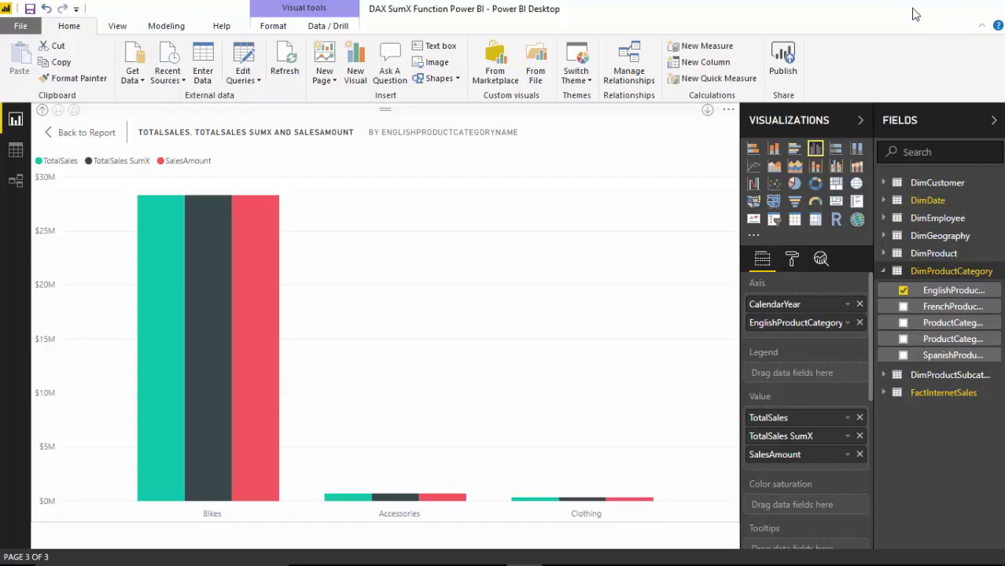
left_click(913, 11)
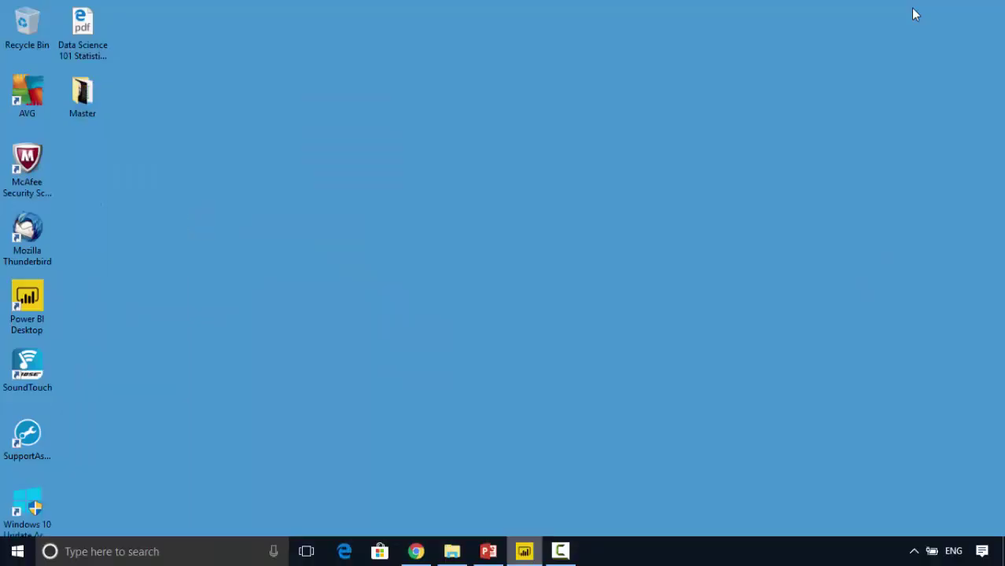
- Return to the SumX PowerPoint deck and show slide 3, 'Additional Reading or watching'
left_click(489, 550)
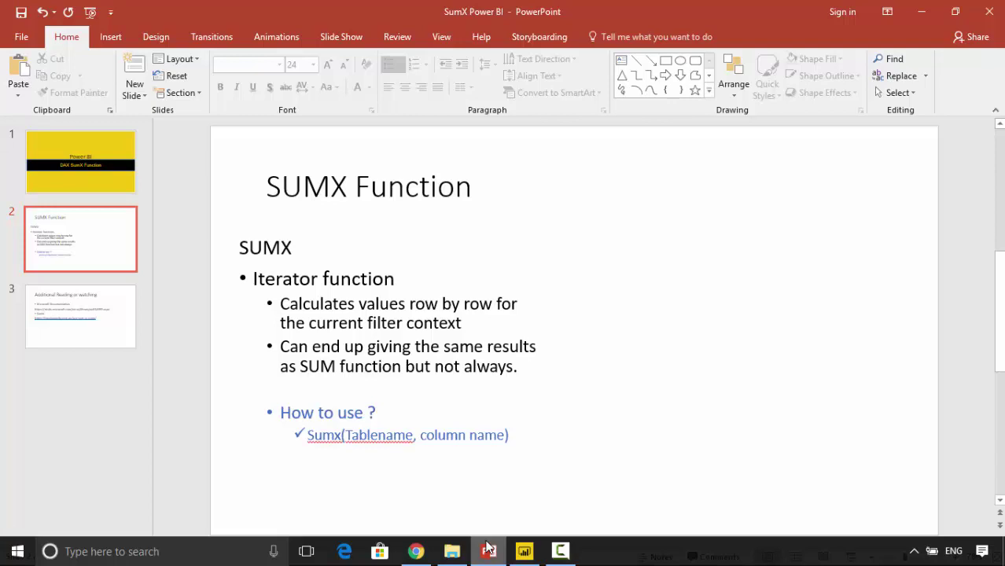
left_click(126, 329)
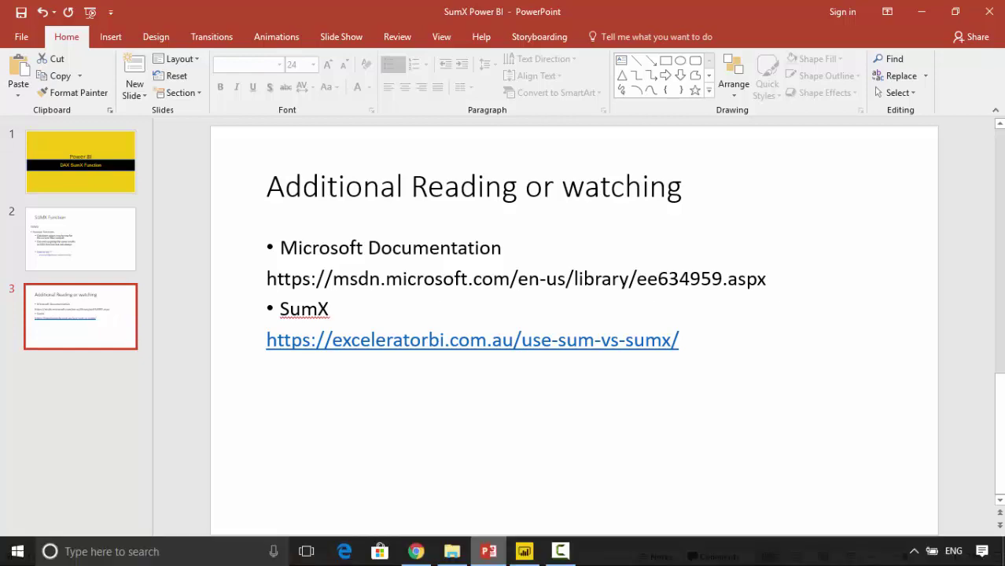
left_click(411, 553)
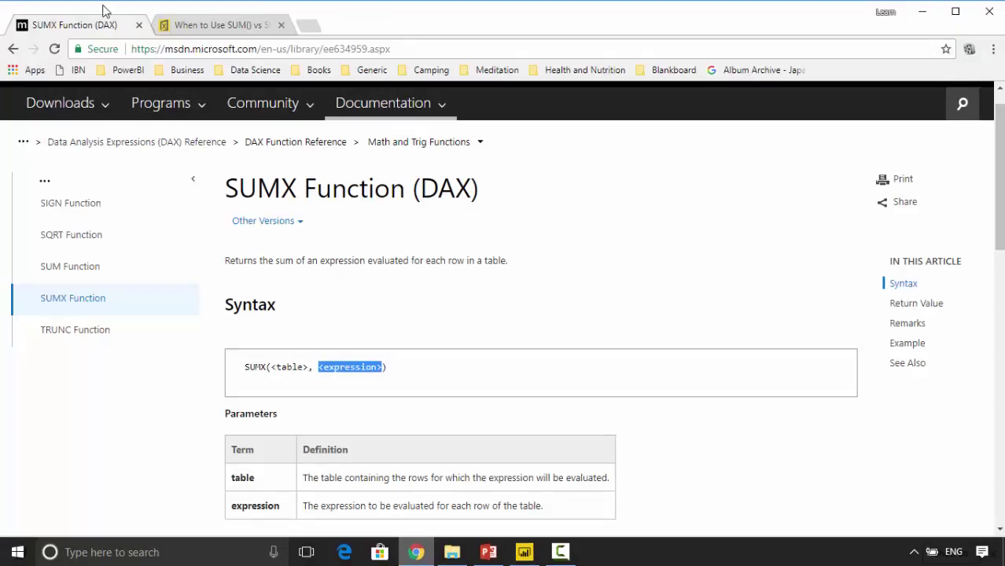
left_click(194, 29)
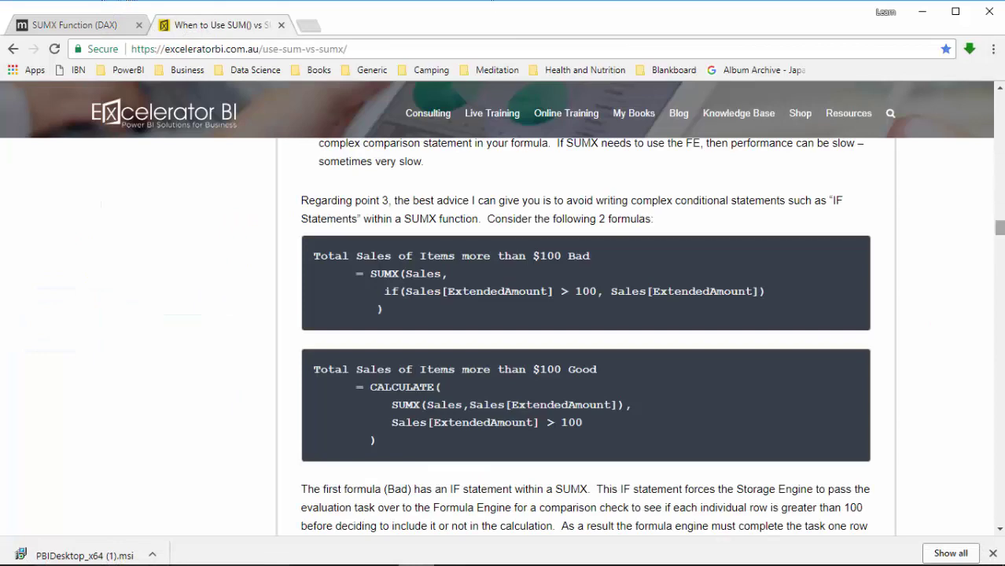
left_click_drag(999, 228, 1002, 93)
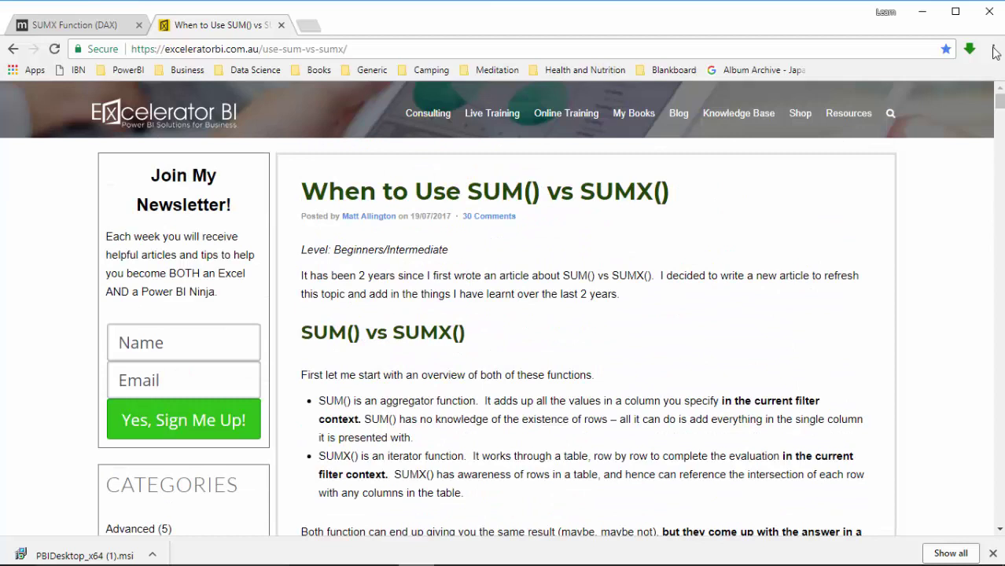
left_click(921, 12)
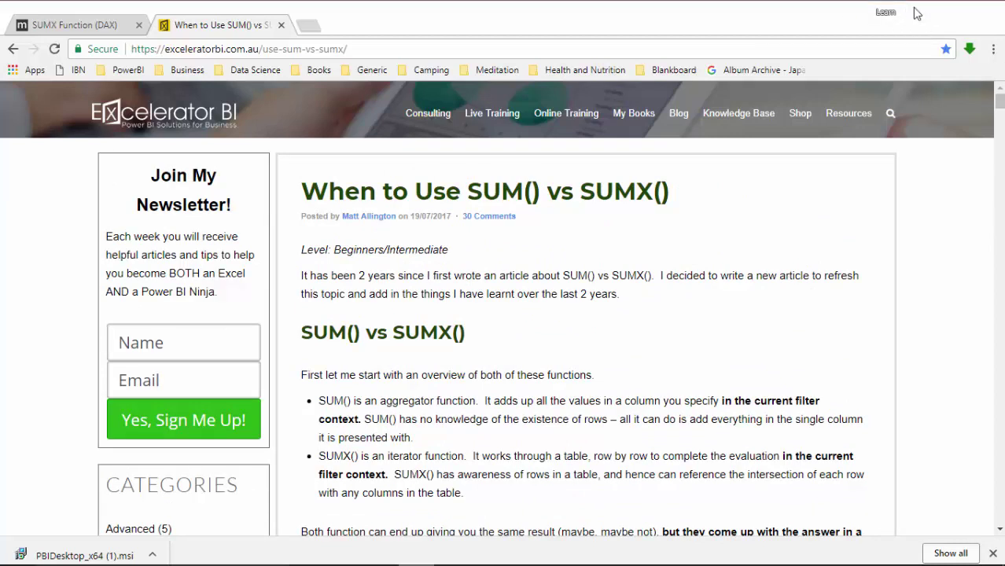